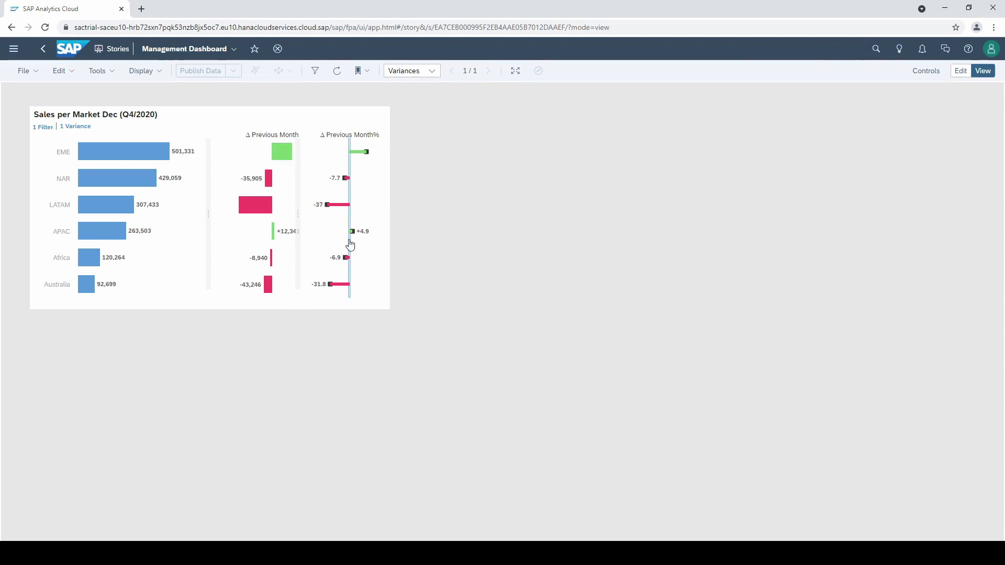
Step: In edit mode, move the variance chart right and place a new empty chart to its left
left_click(961, 70)
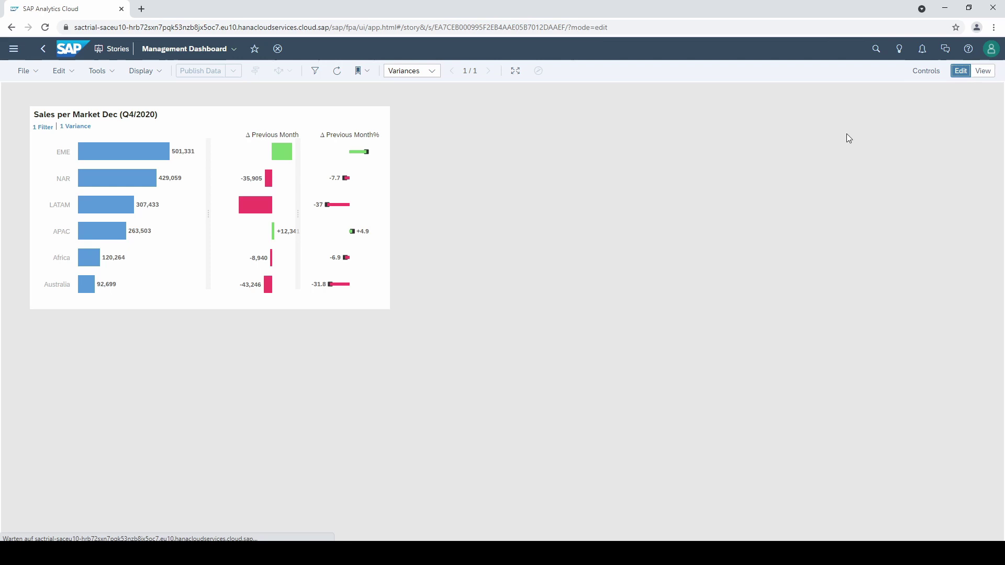
left_click_drag(229, 151, 657, 151)
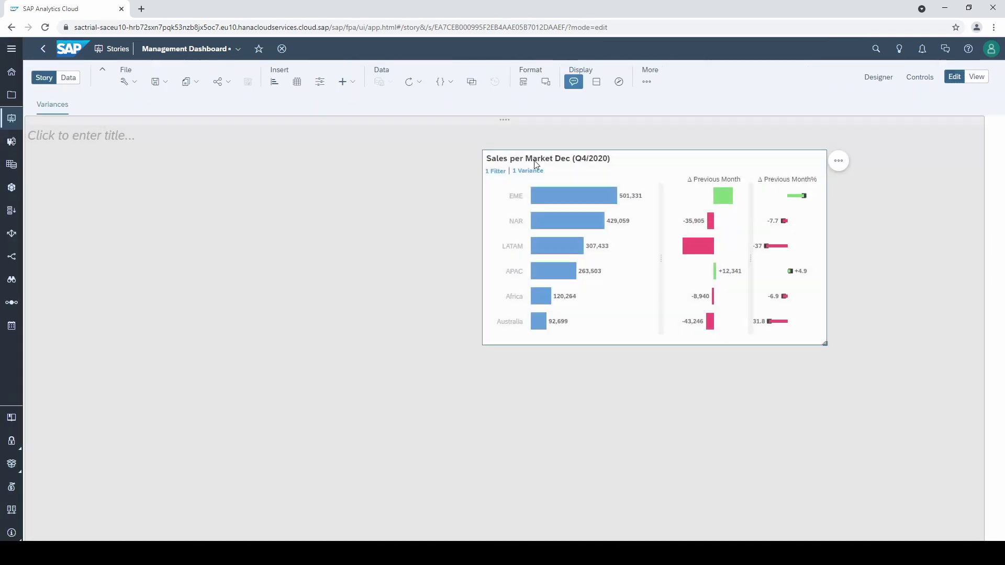
left_click(273, 82)
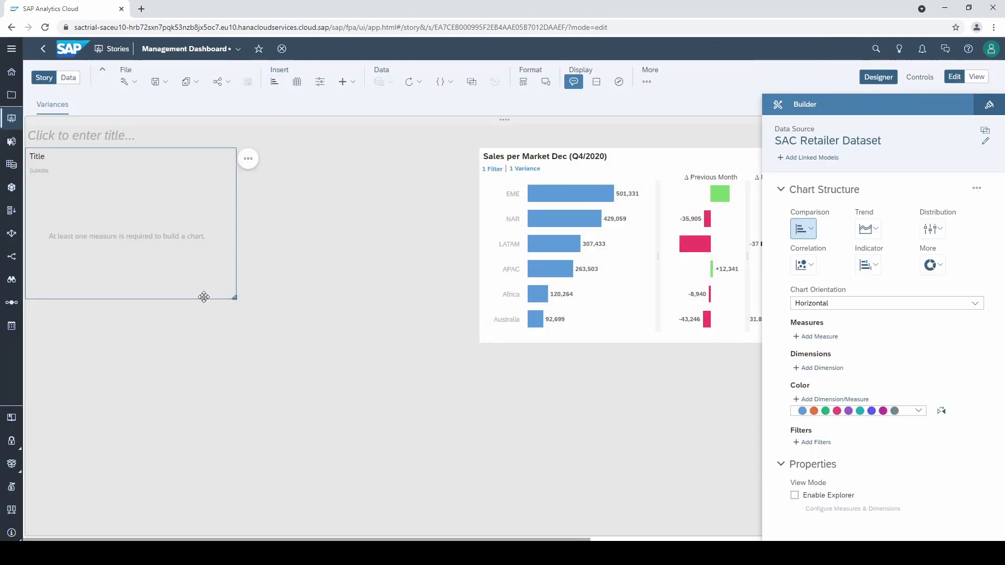
left_click_drag(204, 296, 479, 343)
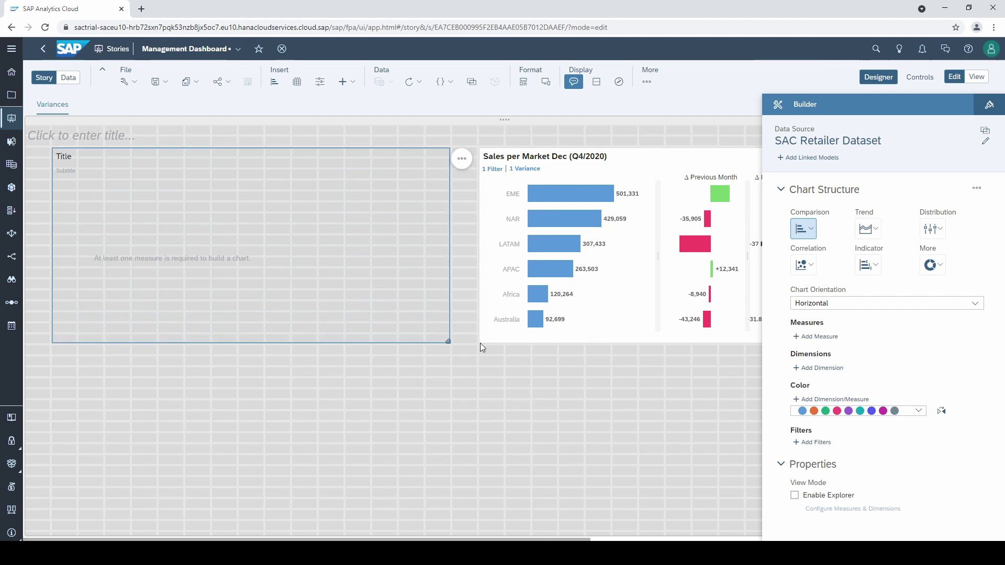
Step: Style the new chart with a white background, a bold chart title and no axis line colour
left_click(990, 104)
left_click(801, 210)
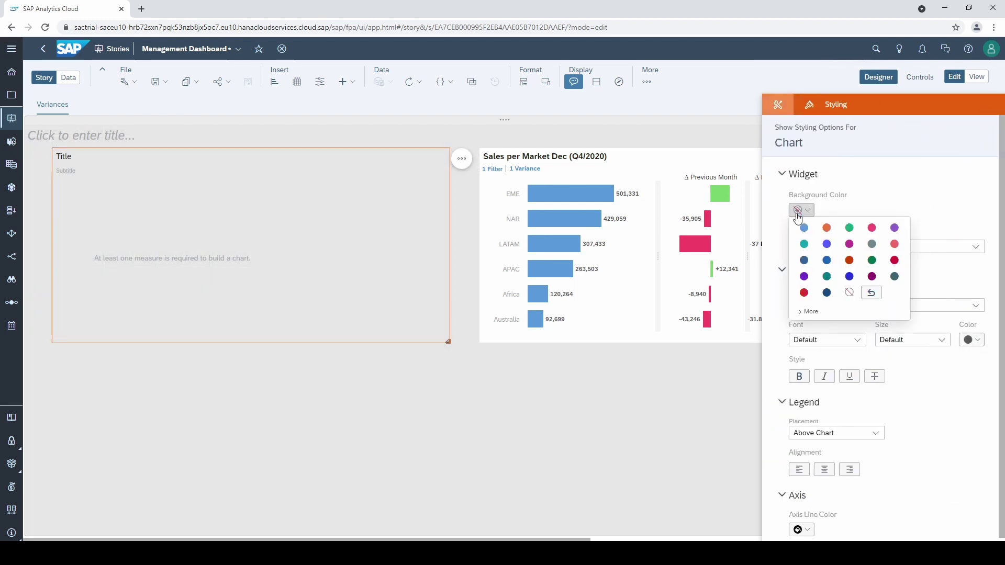
left_click(808, 312)
left_click(785, 312)
left_click(832, 305)
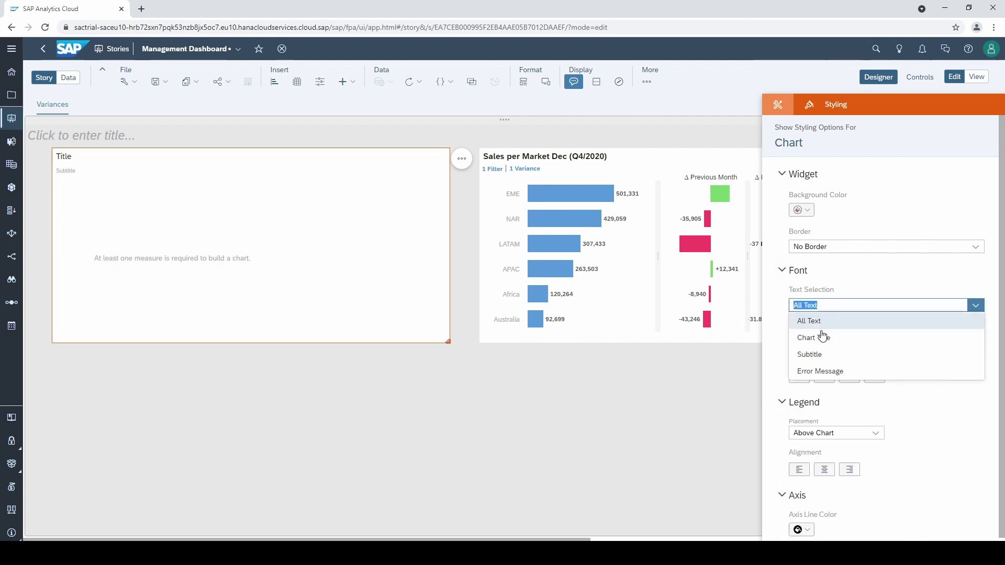
left_click(824, 337)
left_click(800, 376)
scroll(916, 386, "down", 1)
left_click(802, 523)
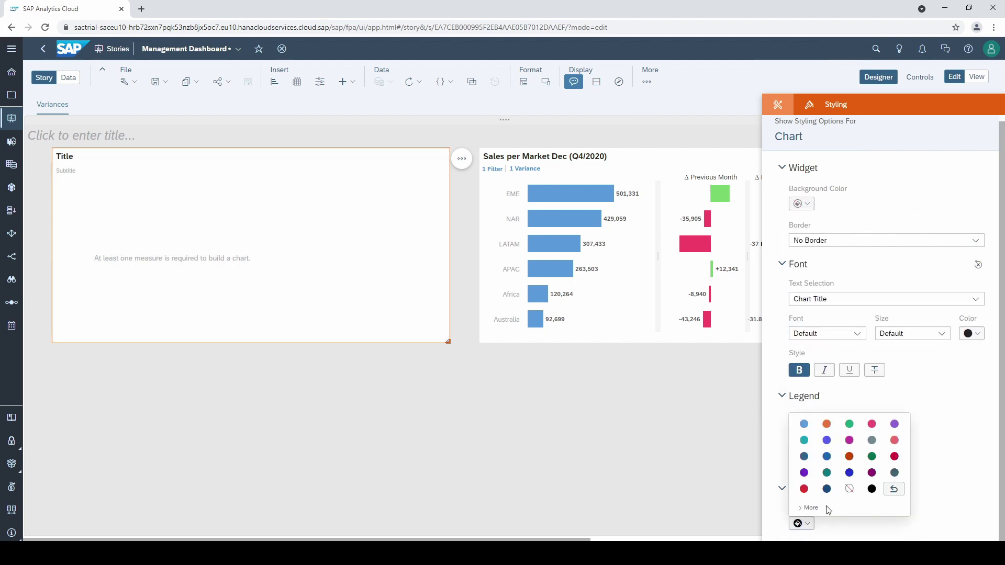
left_click(849, 489)
Step: Add Sales as the measure and Market as the dimension of the new chart
left_click(778, 105)
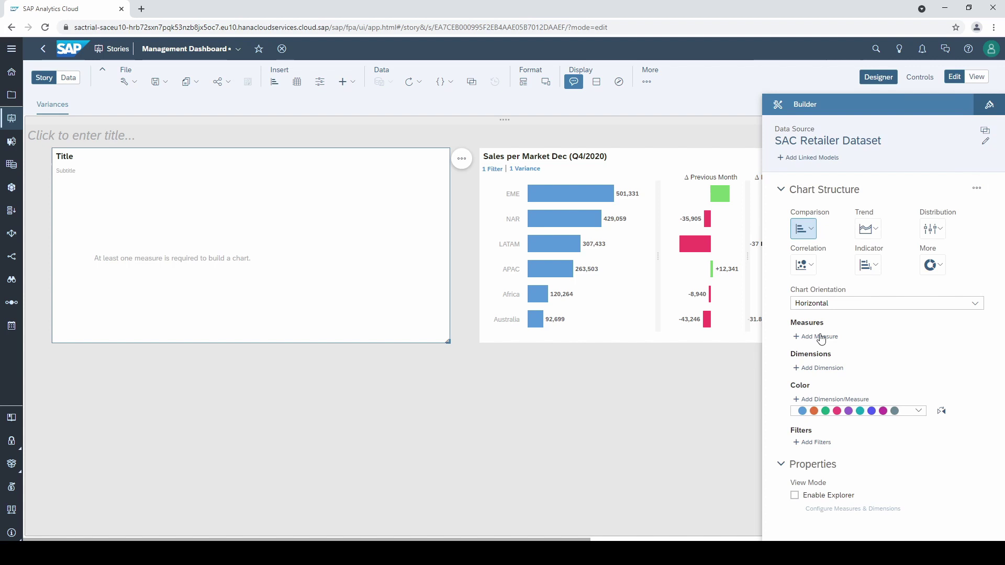
left_click(821, 340)
type("sa")
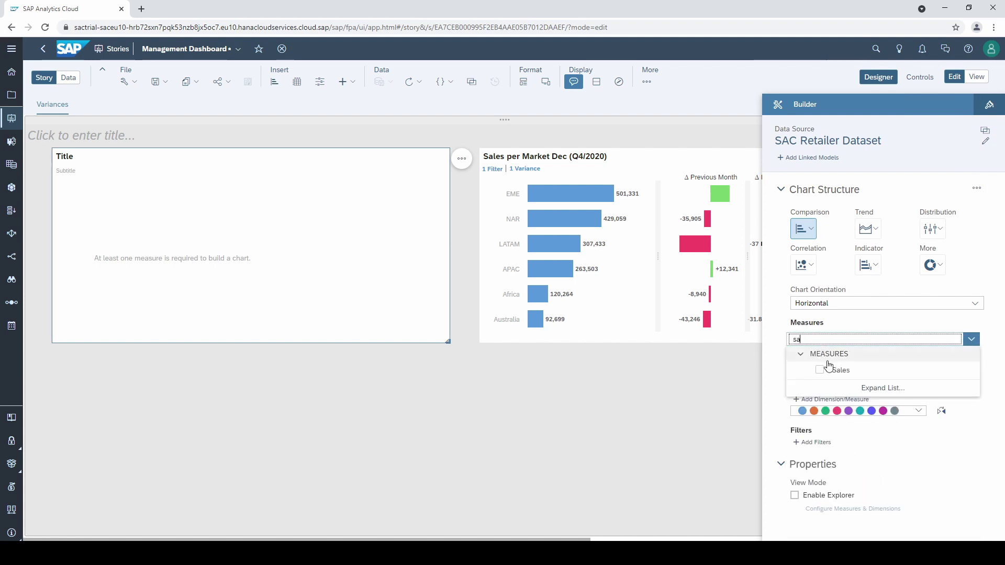
left_click(830, 370)
left_click(784, 362)
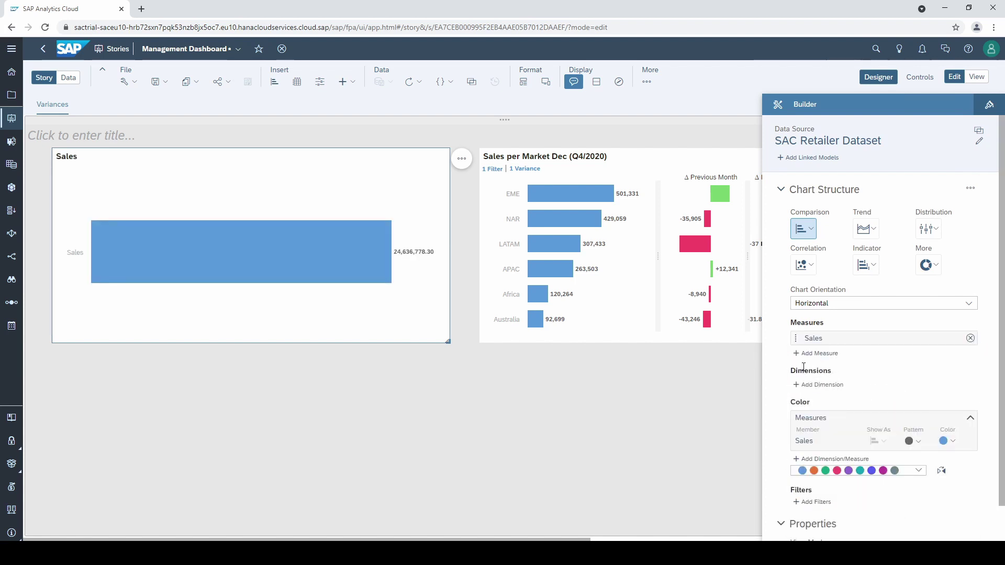
left_click(819, 386)
type("mar")
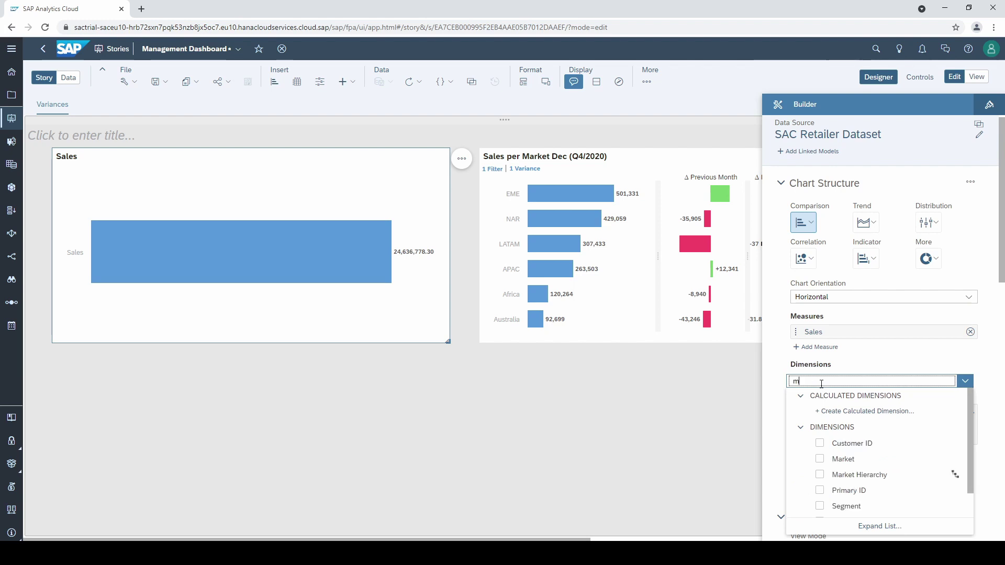
left_click(837, 412)
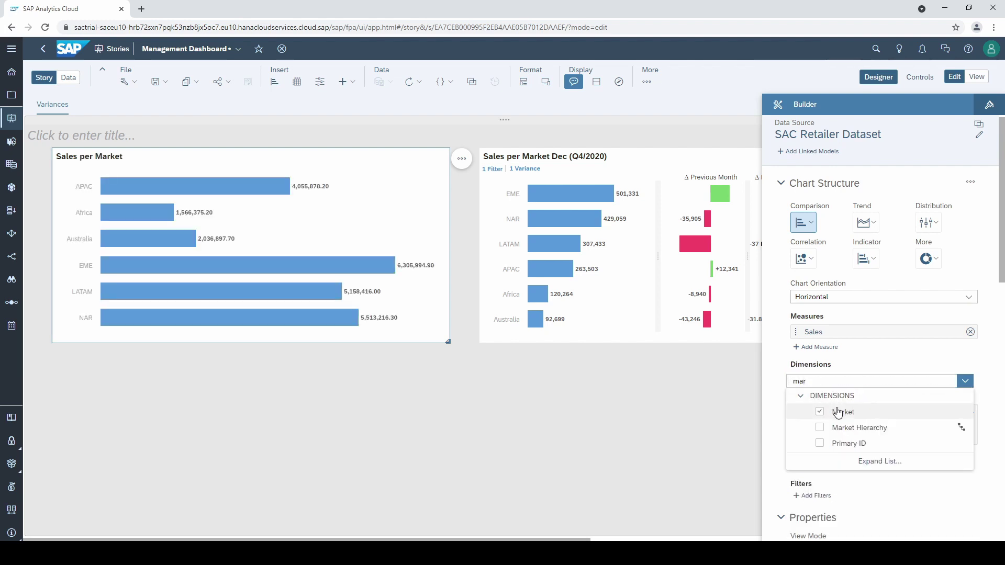
key("Escape")
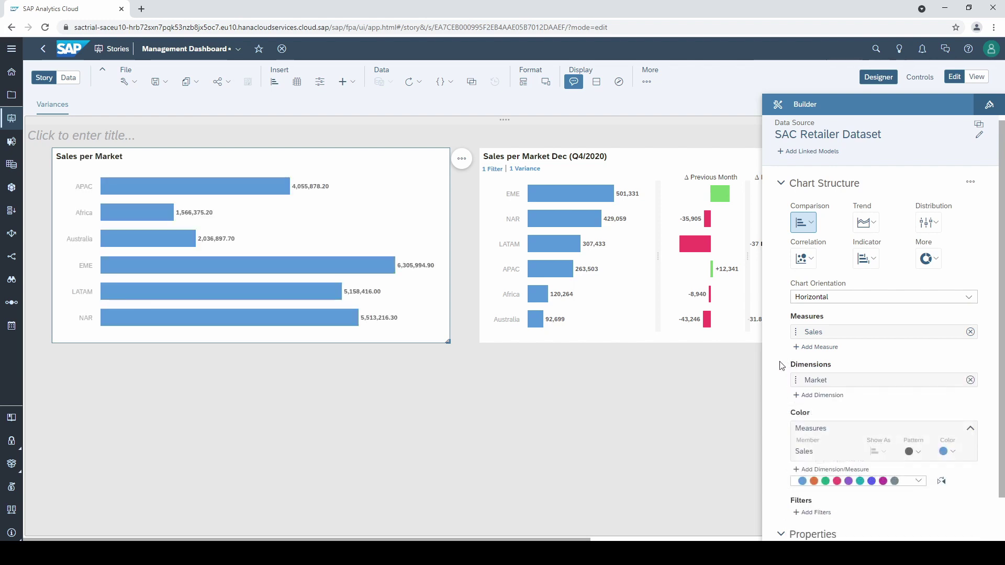
Step: Sort the market bars by Sales from highest to lowest
left_click(462, 159)
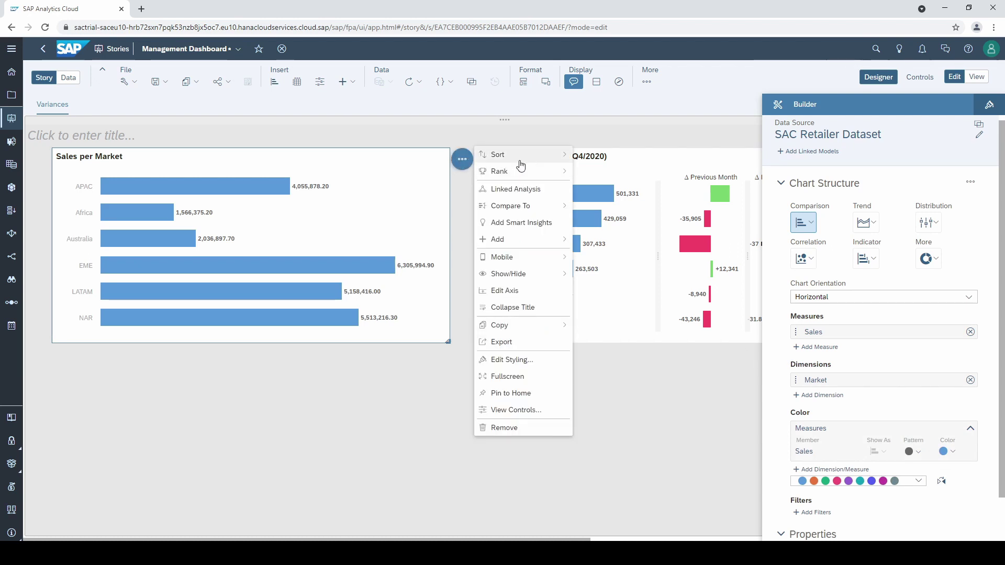
mouse_move(518, 155)
mouse_move(638, 177)
left_click(717, 188)
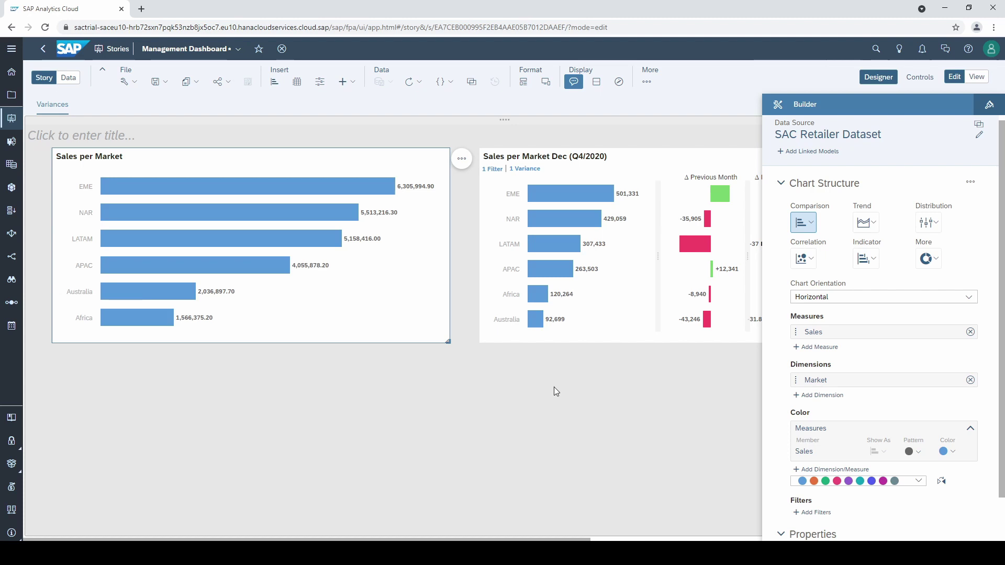
Step: Add an Order Date member filter selecting only Dec in Q4 of 2020
mouse_move(343, 190)
left_click(827, 513)
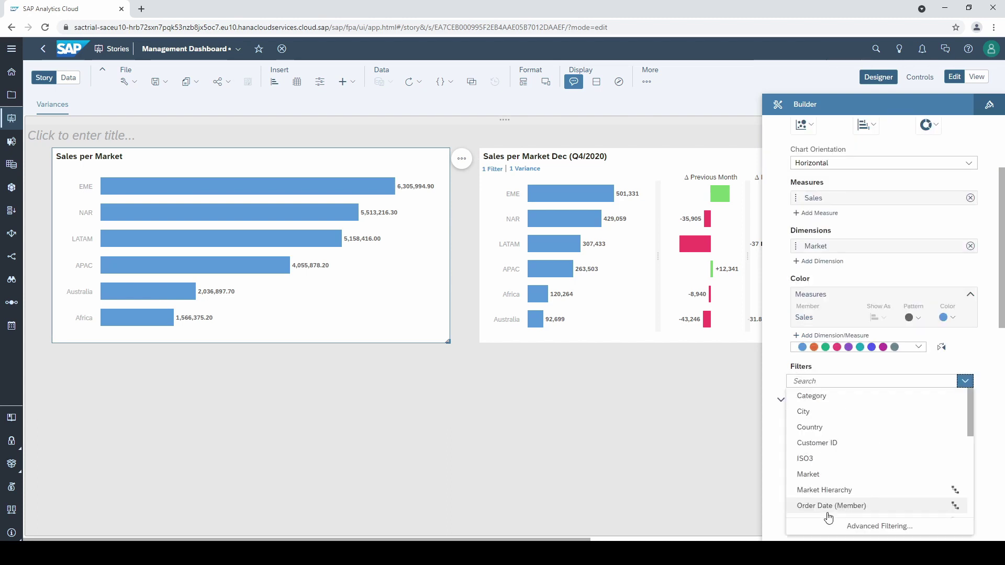
scroll(857, 488, "down", 1)
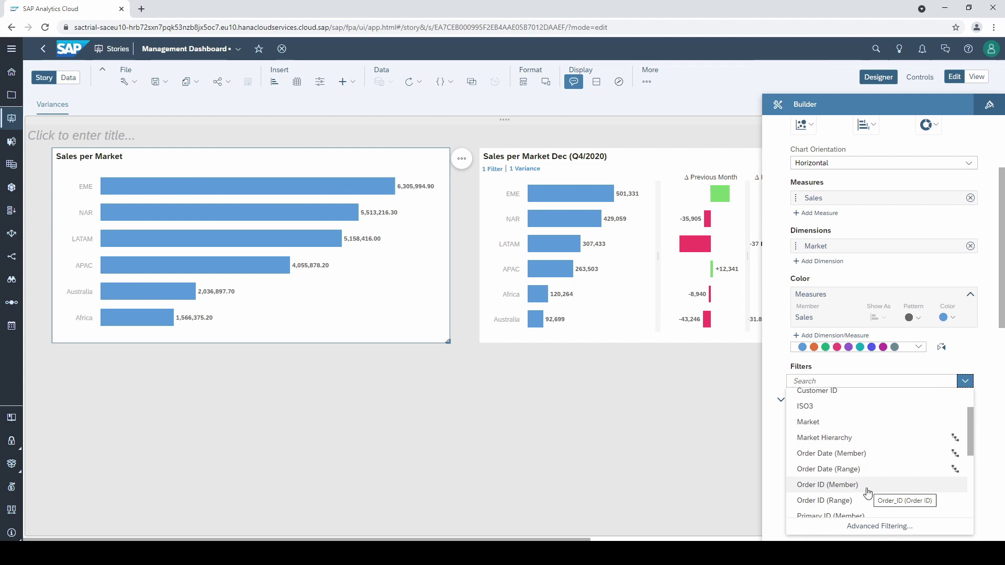
left_click(887, 461)
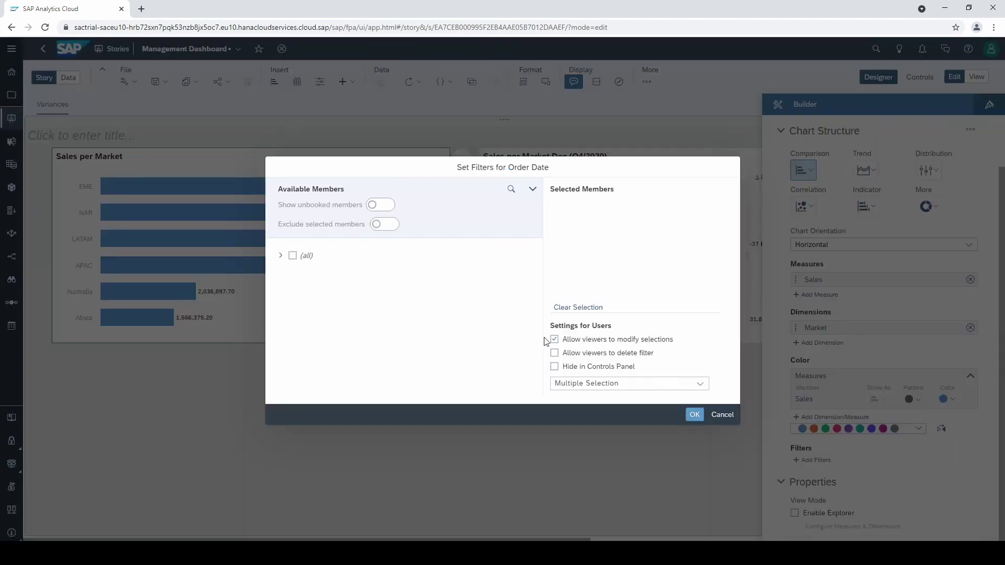
left_click(281, 257)
left_click(289, 291)
left_click(297, 366)
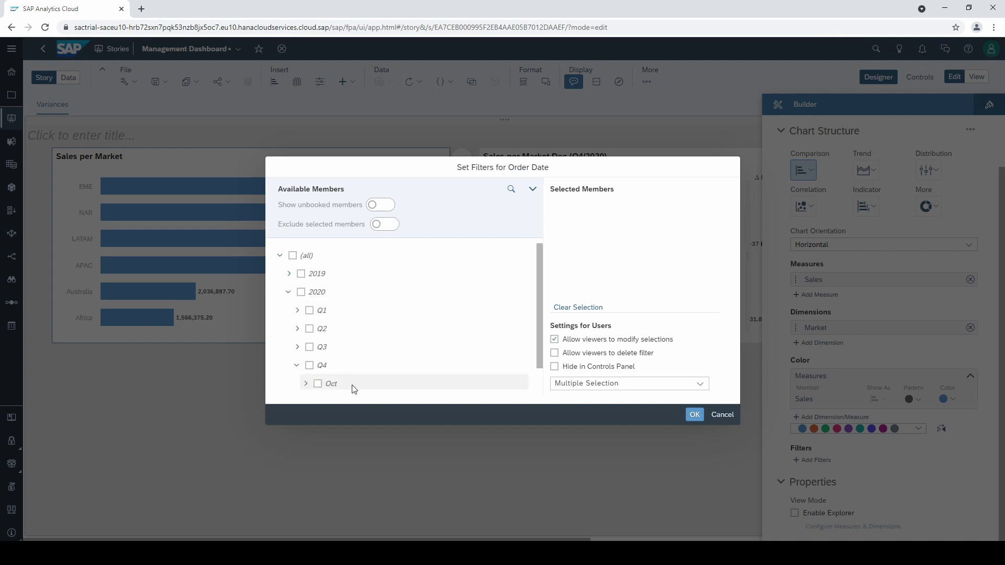
scroll(348, 386, "down", 1)
left_click(336, 390)
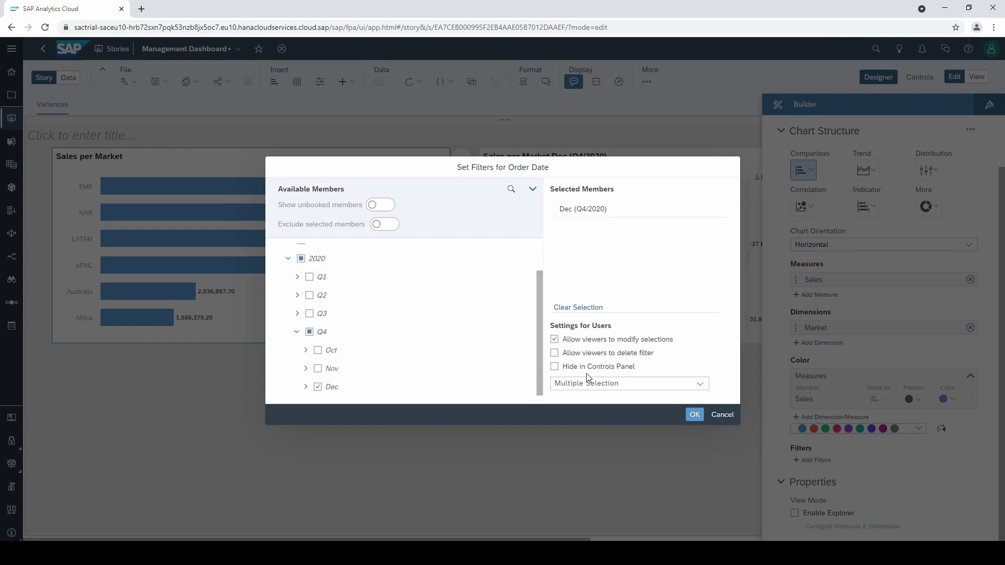
left_click(694, 414)
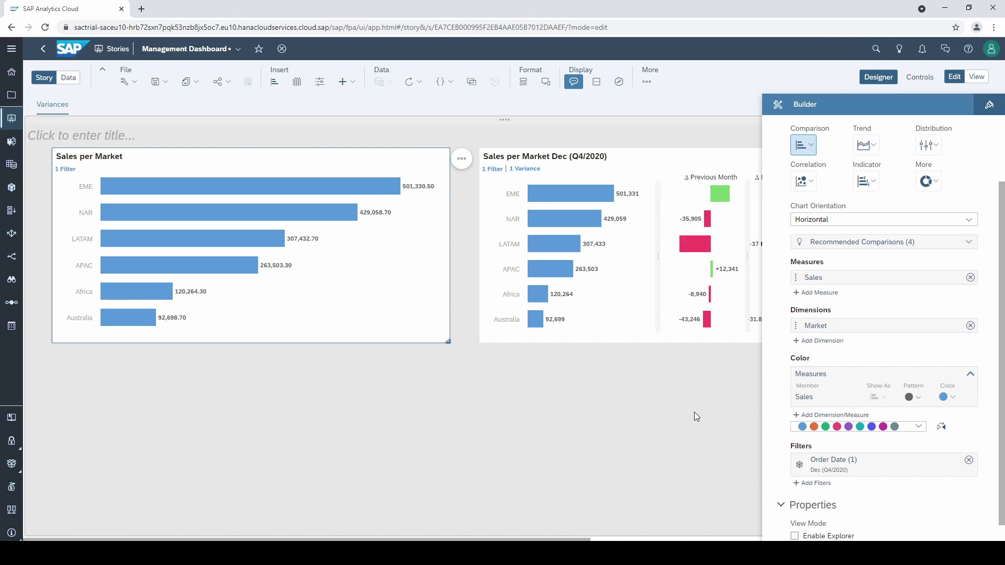
Step: Append the Sales per Market chart's Order Date filter as dynamic text to the chart title
left_click(128, 159)
left_click(128, 158)
right_click(124, 156)
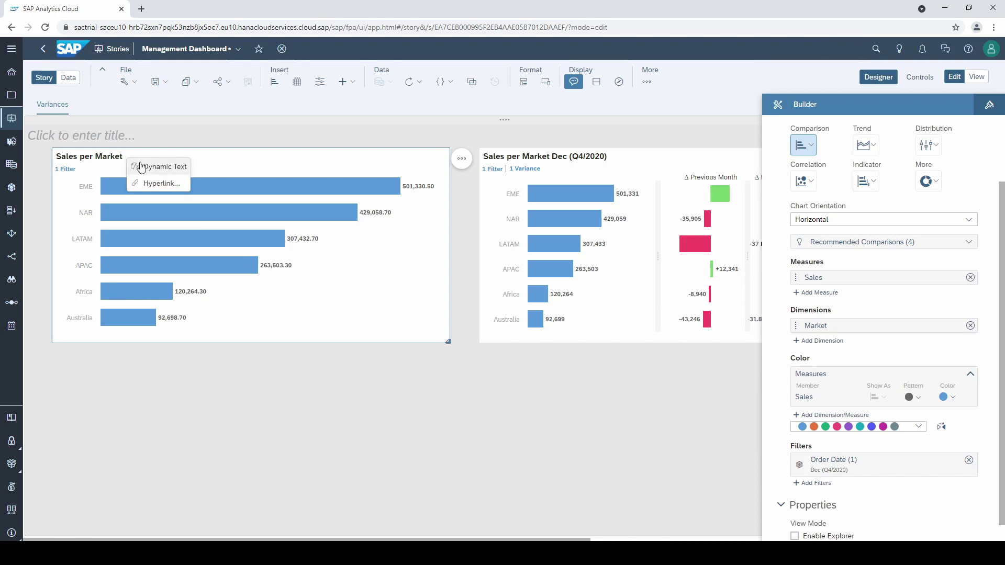
left_click(183, 171)
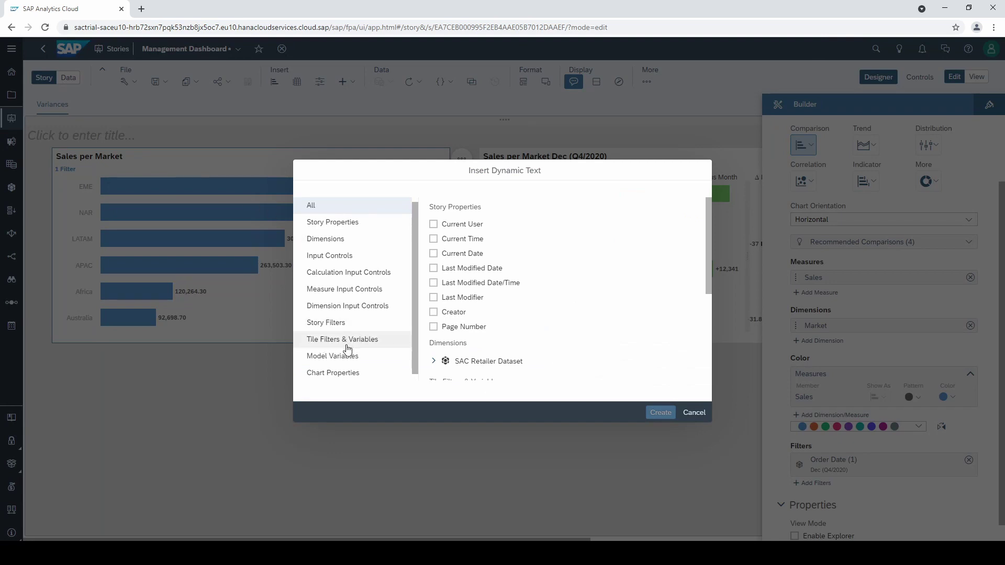
left_click(396, 345)
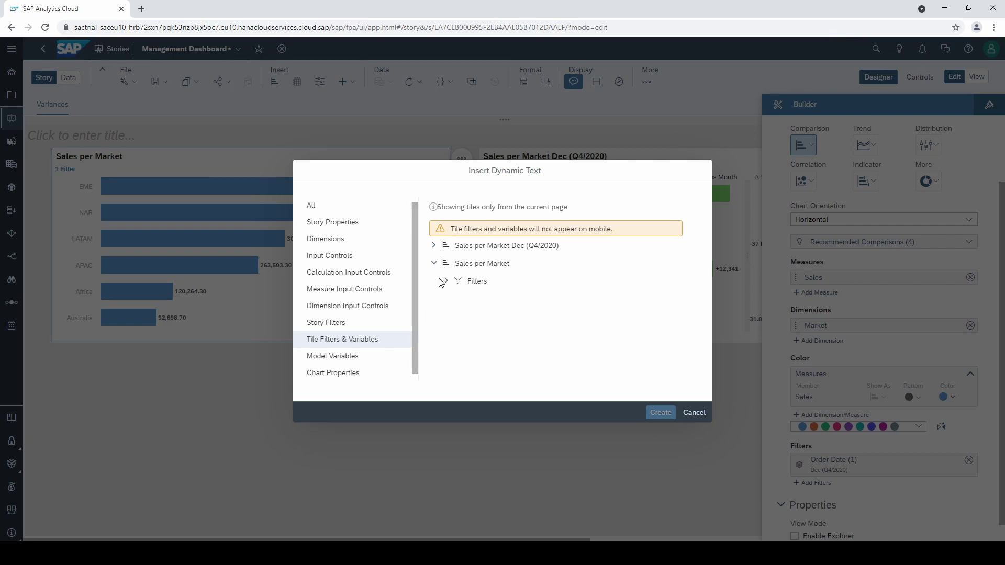
left_click(446, 281)
left_click(459, 298)
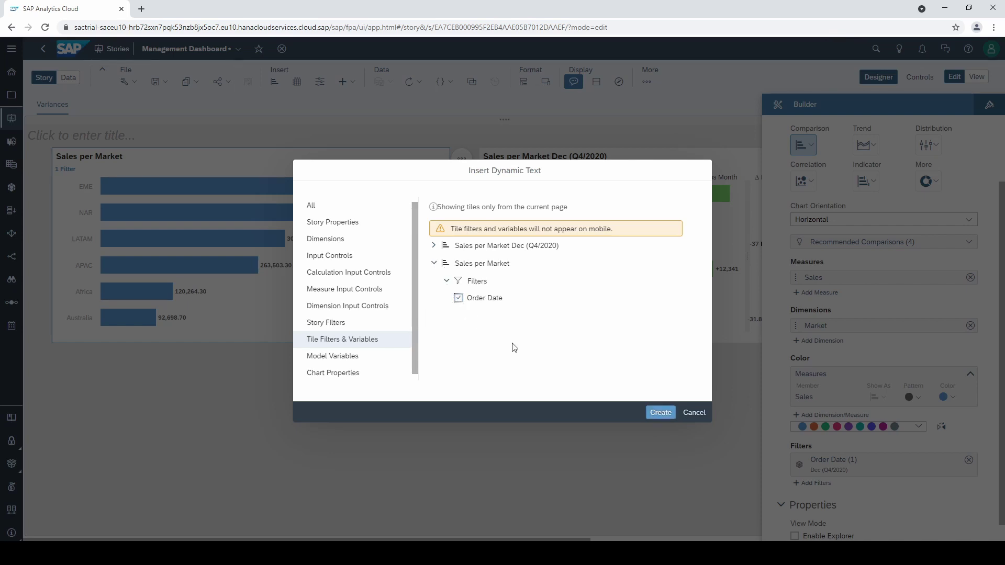
left_click(660, 413)
left_click(618, 398)
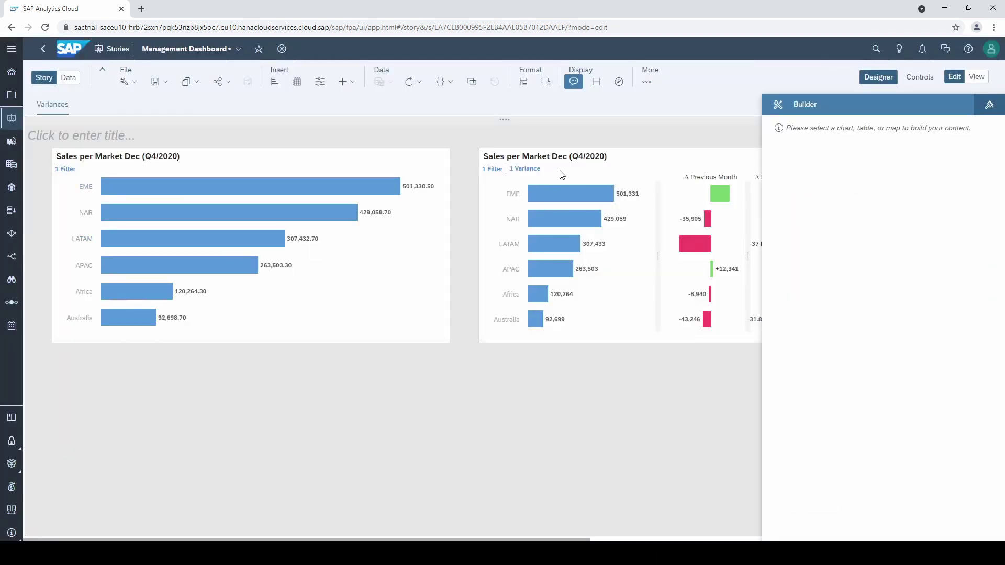
left_click(437, 310)
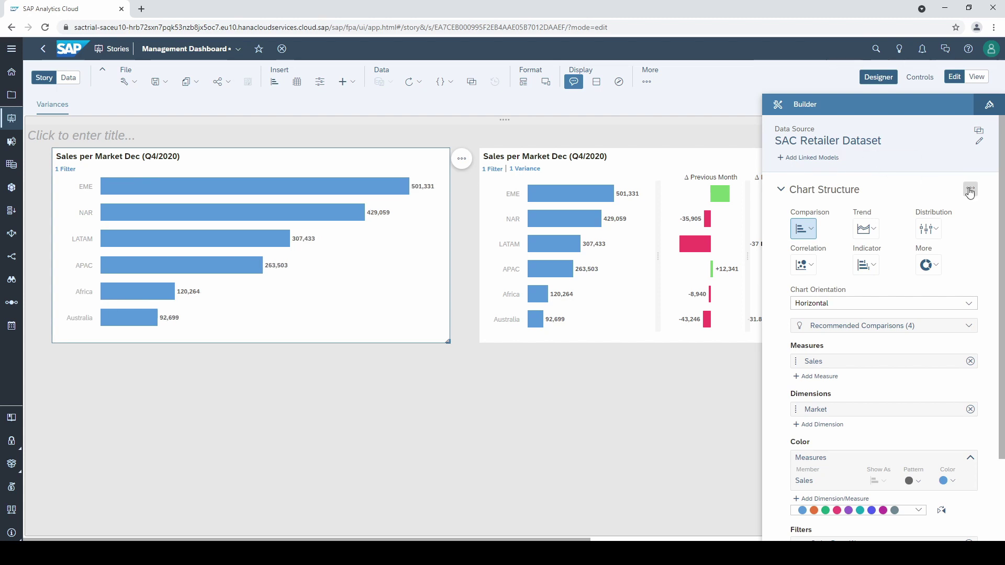
left_click(970, 190)
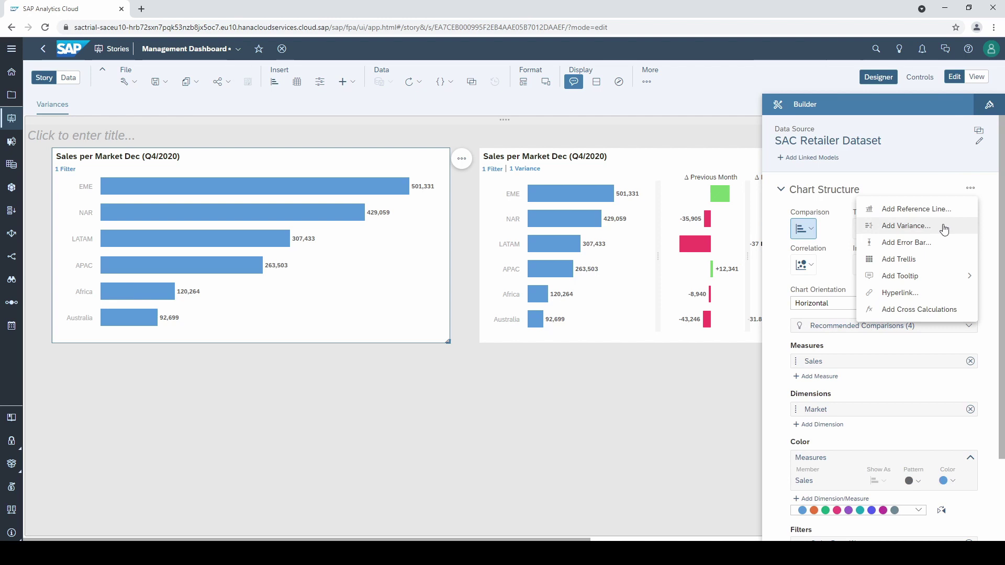
left_click(461, 159)
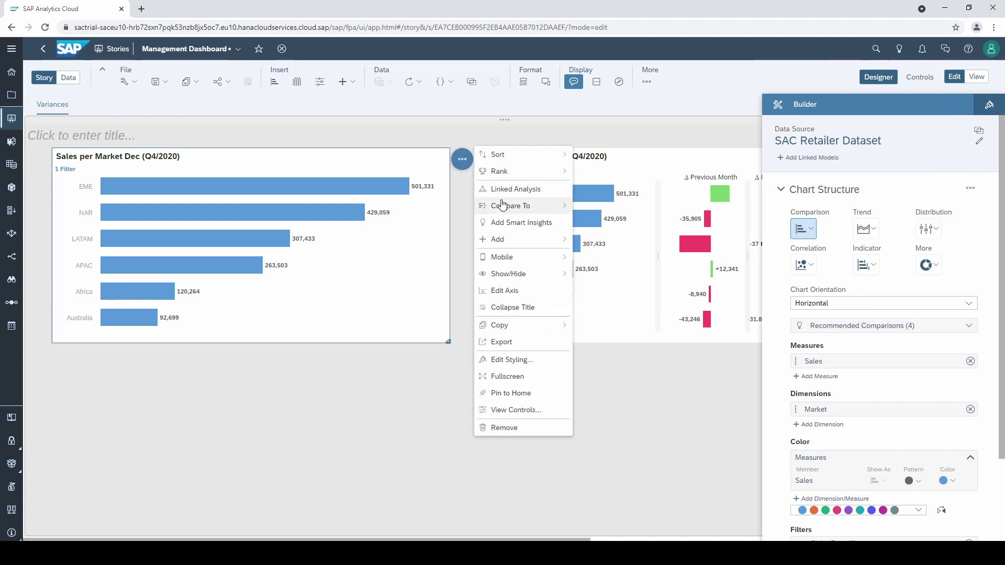
mouse_move(517, 212)
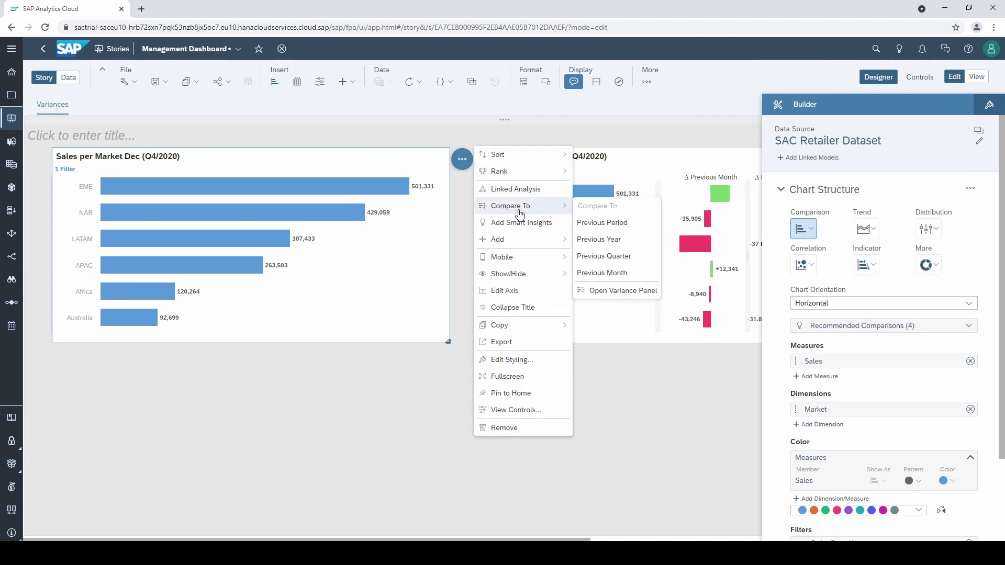
left_click(648, 229)
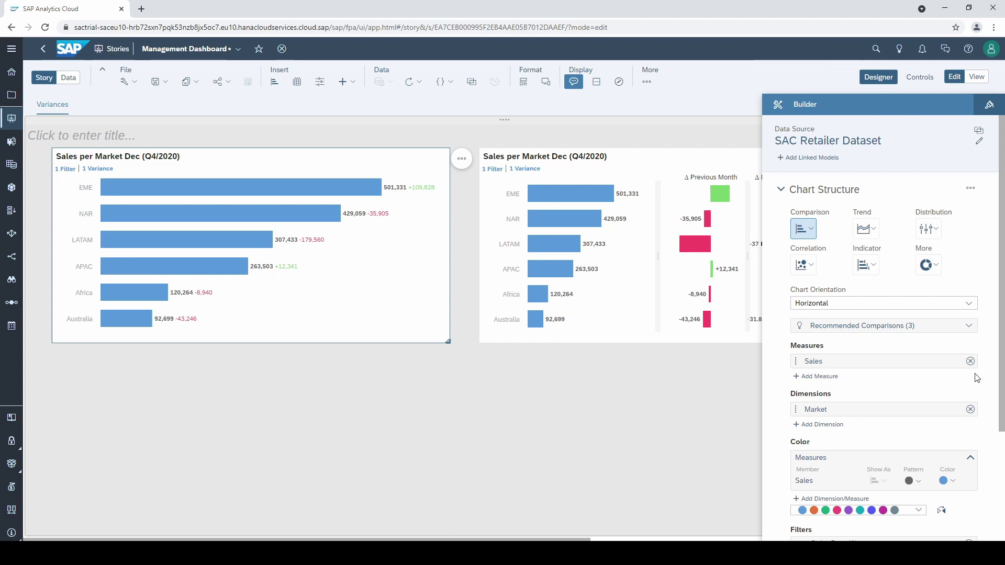
scroll(951, 377, "down", 3)
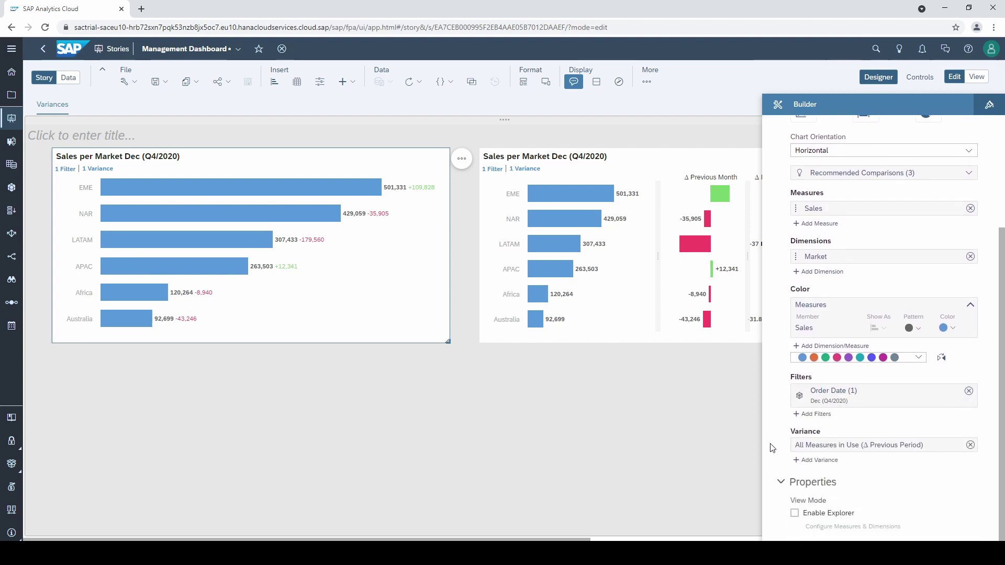
left_click(970, 445)
scroll(977, 425, "up", 3)
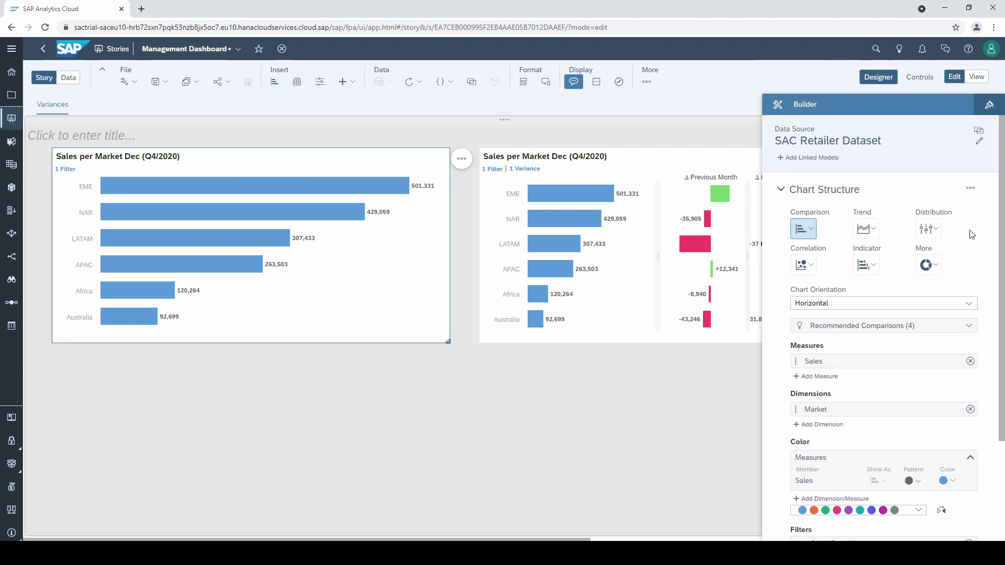
Step: Add a new variance comparing the Sales measure over the Order Date time dimension
left_click(971, 189)
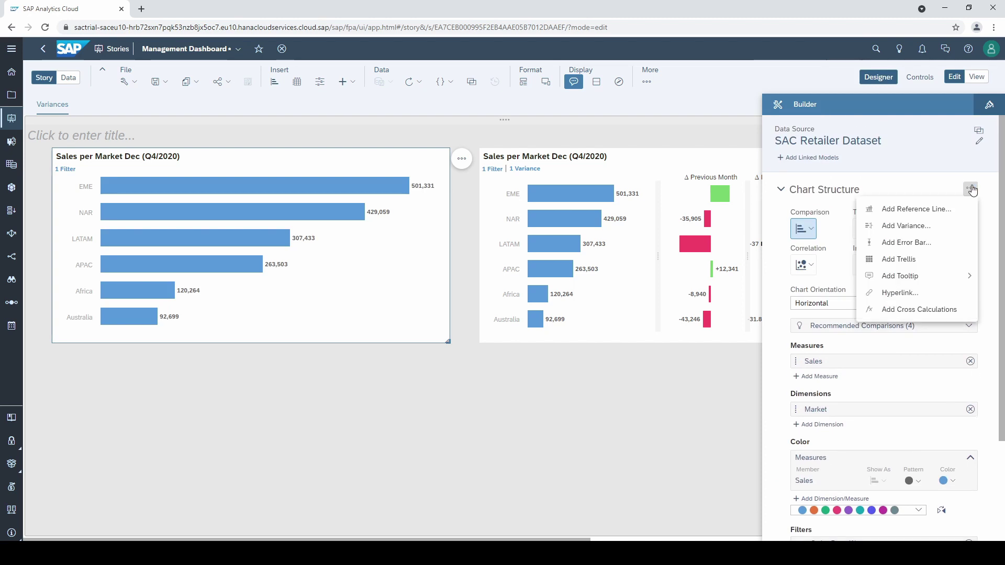
left_click(961, 227)
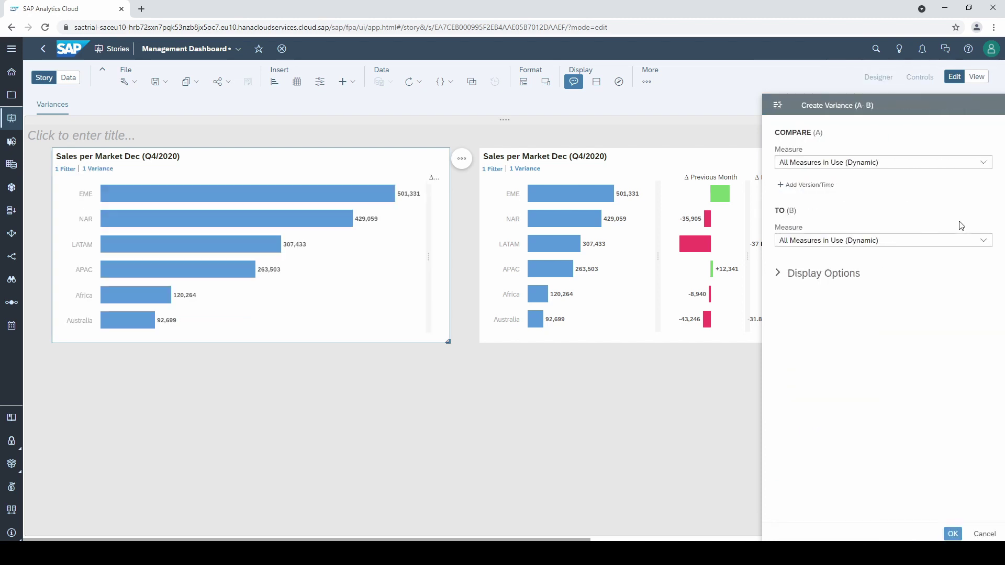
left_click(984, 164)
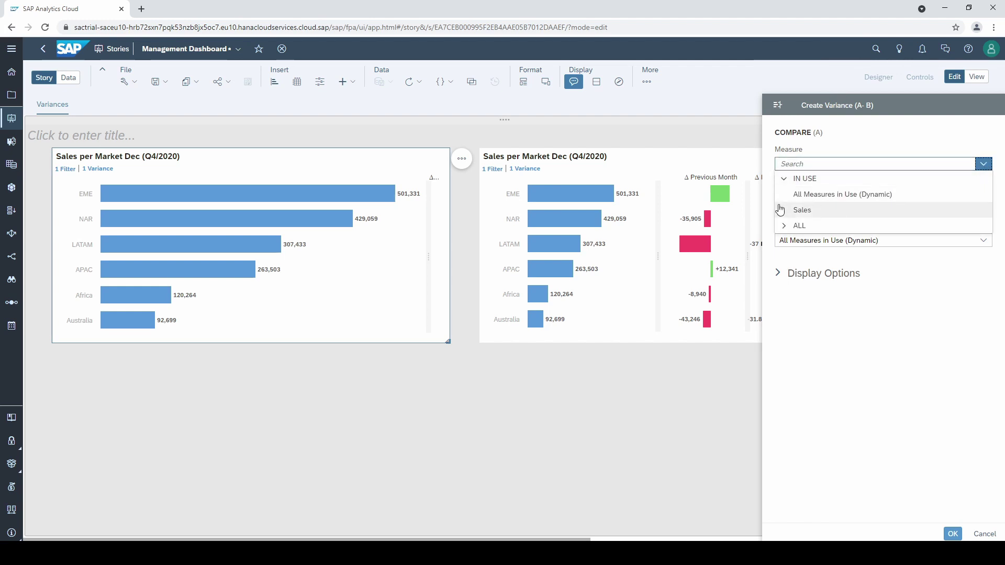
left_click(841, 214)
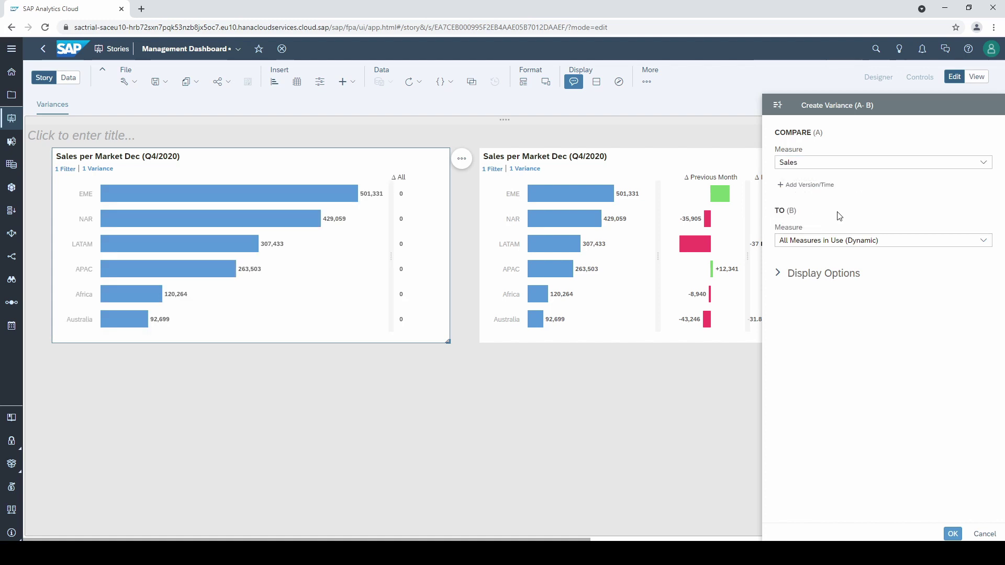
left_click(816, 186)
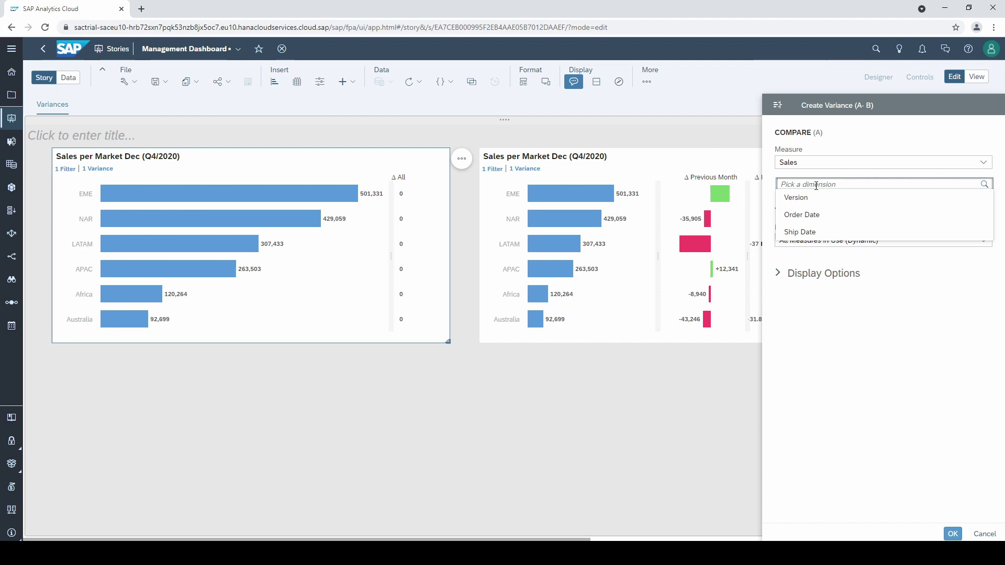
left_click(842, 220)
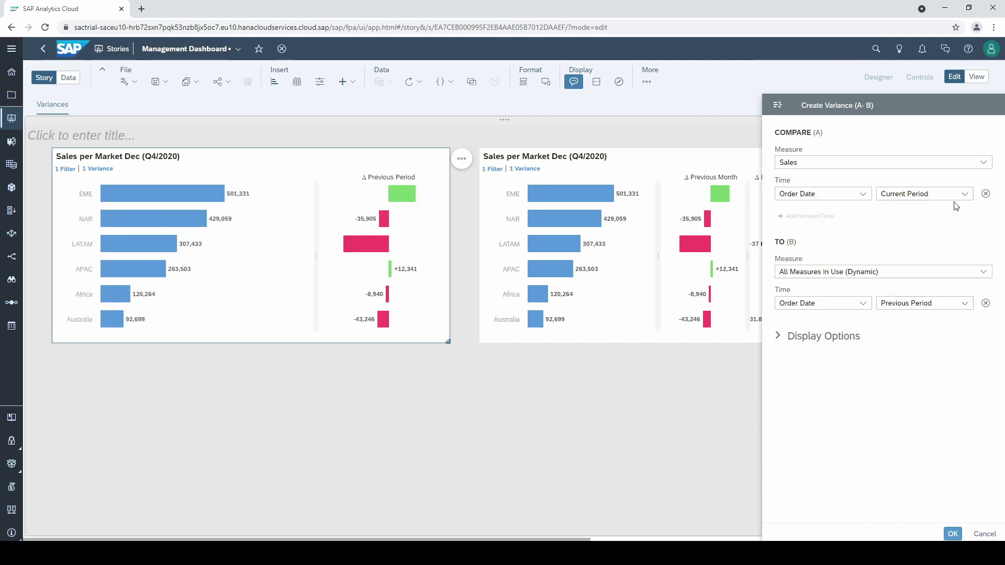
Step: Compare Current Period Sales against Previous Period Sales
left_click(967, 197)
left_click(967, 195)
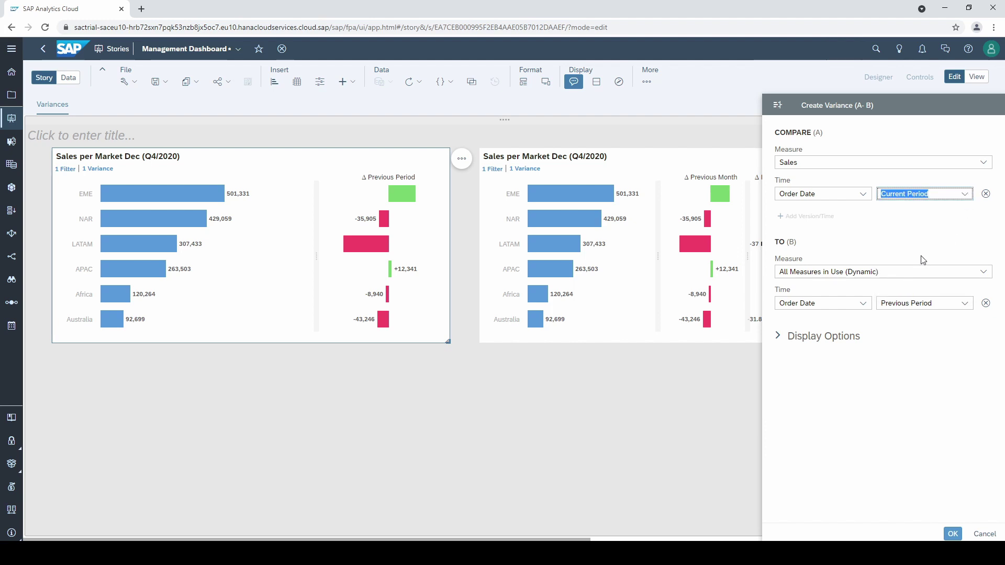
left_click(983, 273)
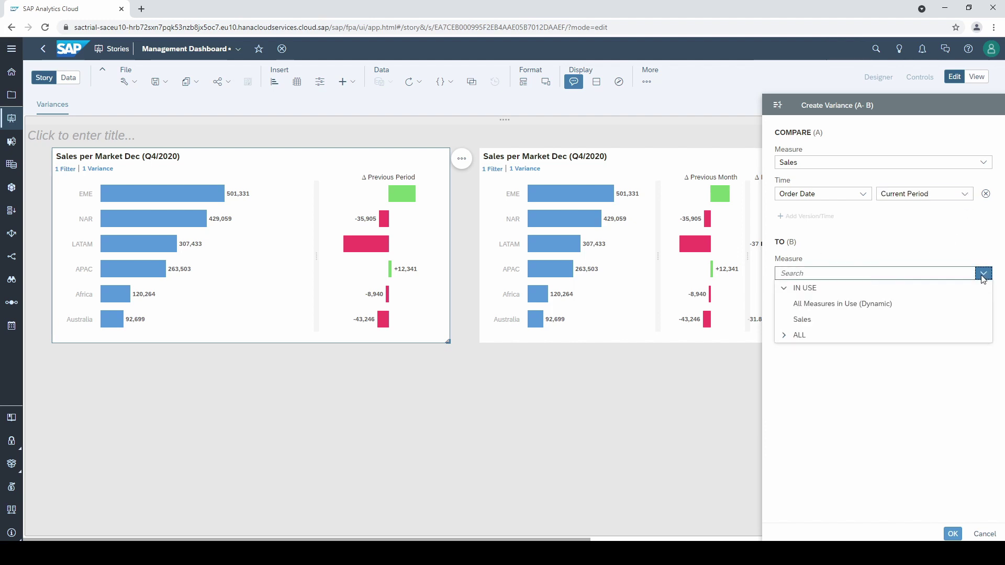
left_click(867, 321)
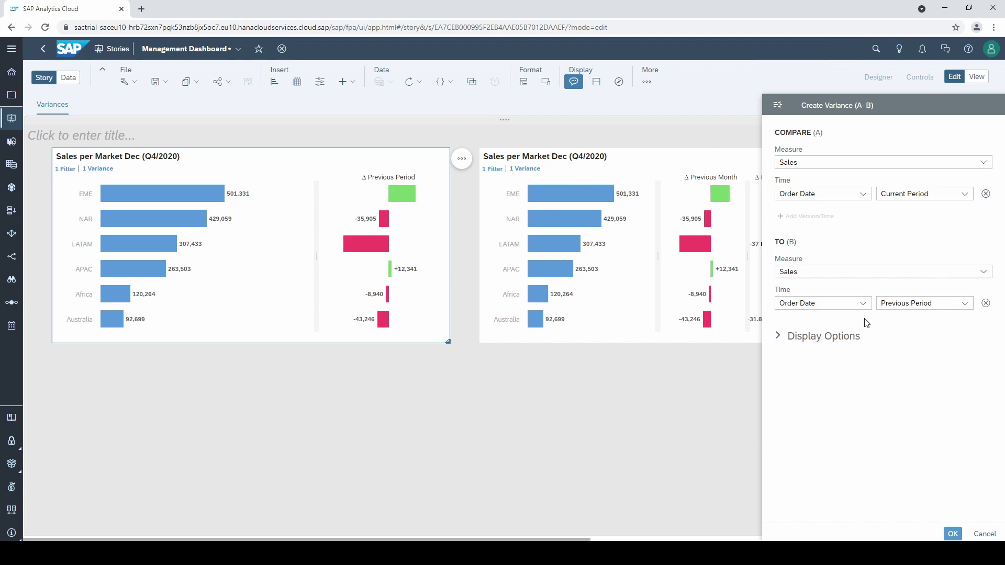
left_click(965, 304)
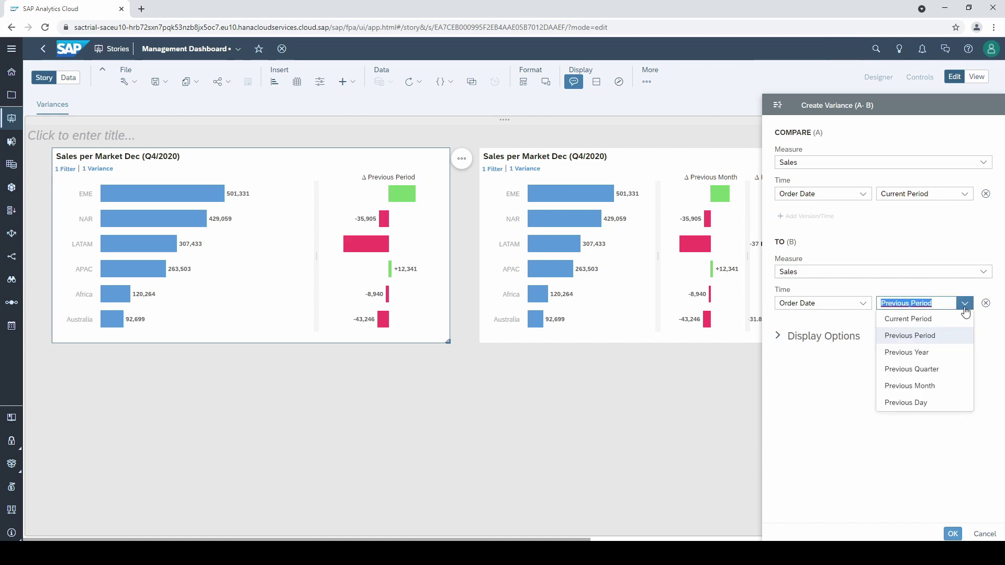
left_click(820, 417)
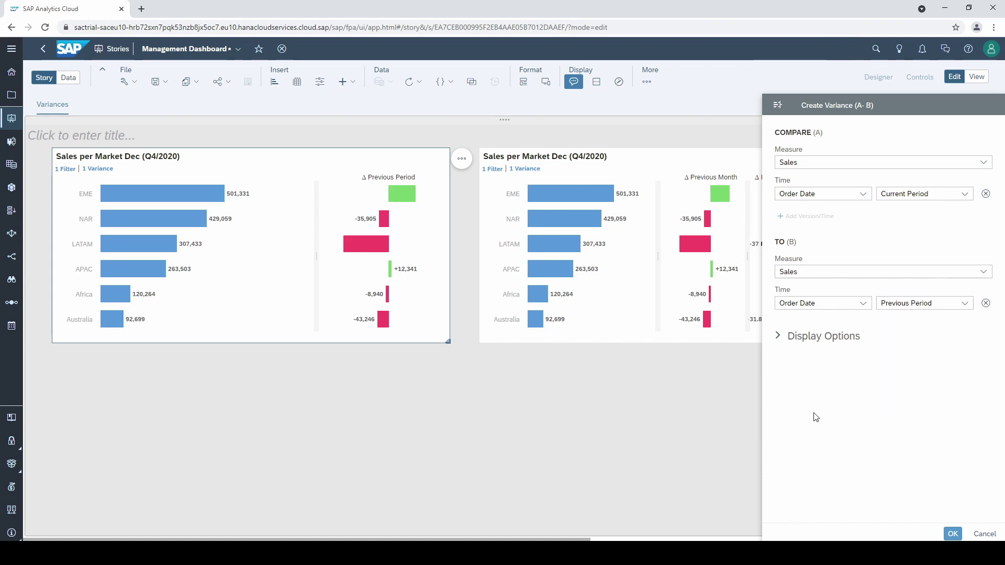
Step: After trying inverted colours and Integrated display, show the variance as Bar with Percentage columns
left_click(779, 336)
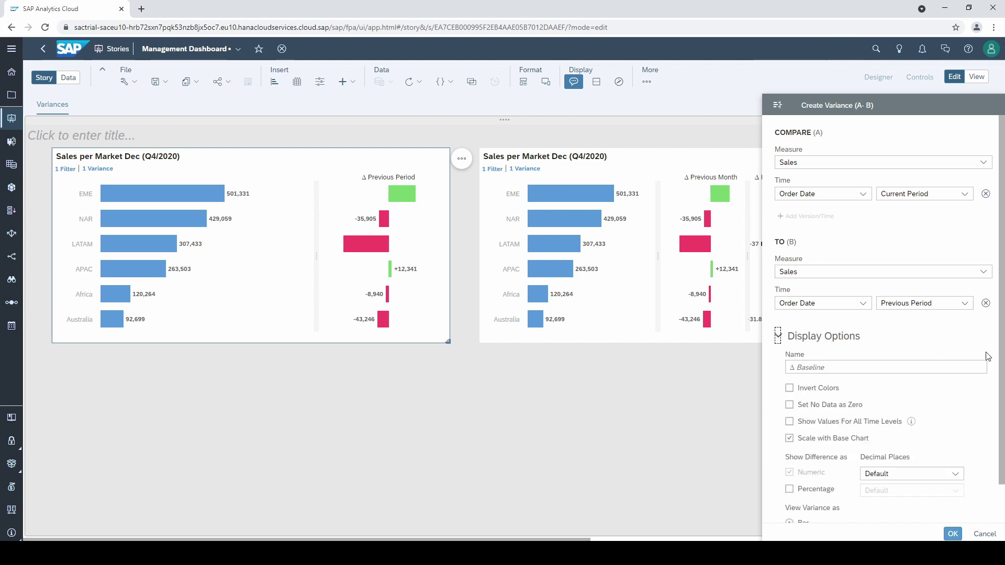
left_click_drag(1002, 352, 1003, 413)
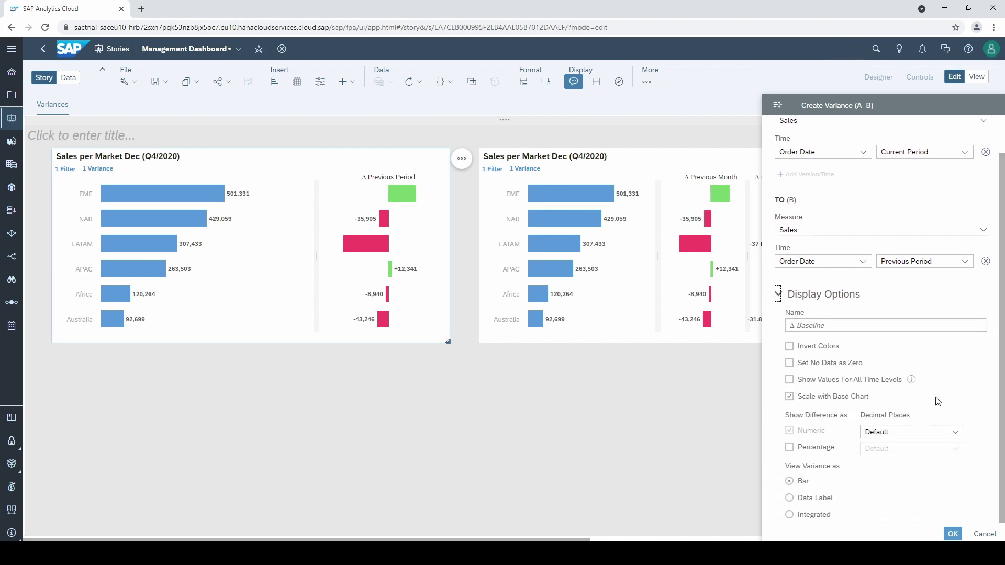
left_click(790, 347)
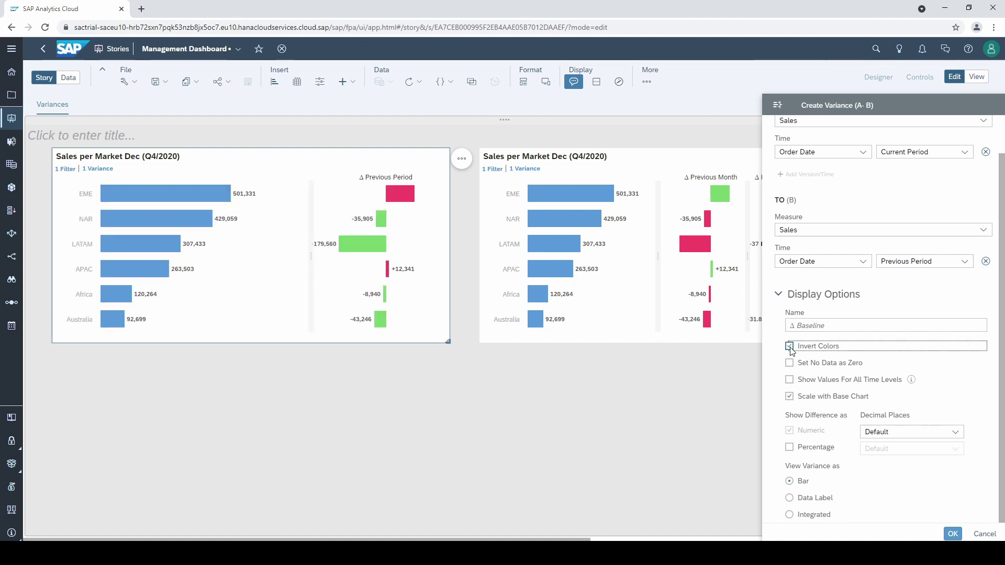
left_click(790, 347)
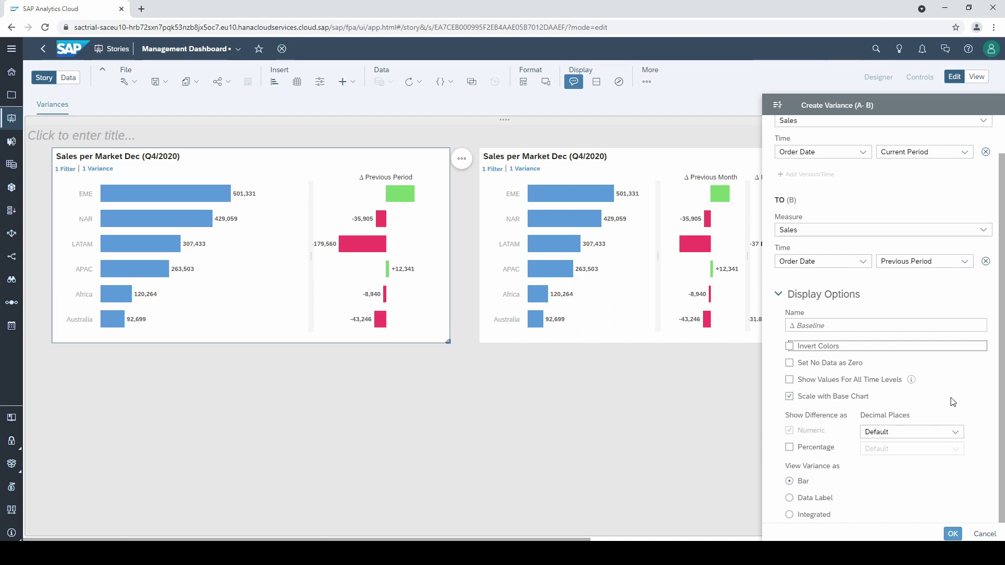
left_click(790, 447)
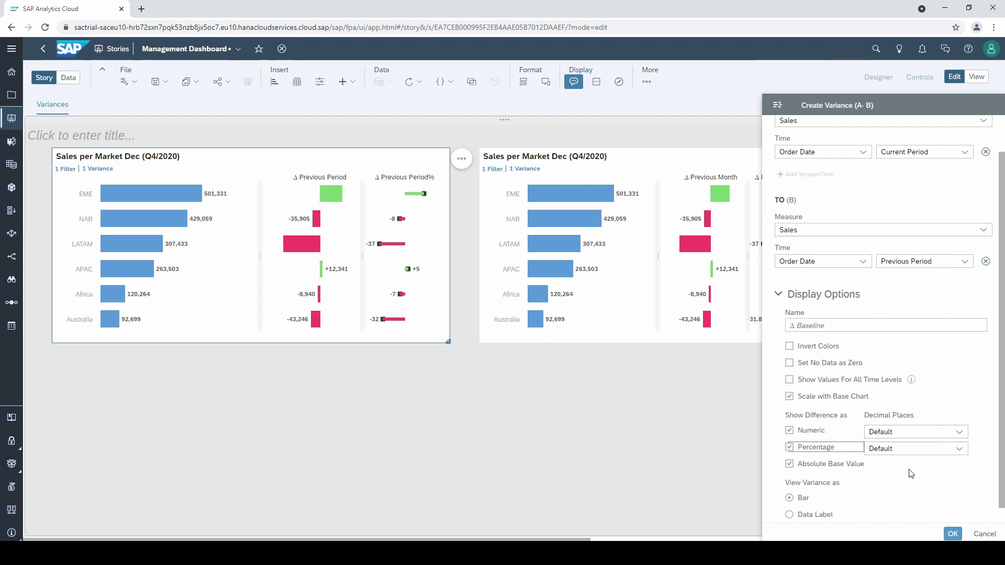
scroll(910, 474, "down", 1)
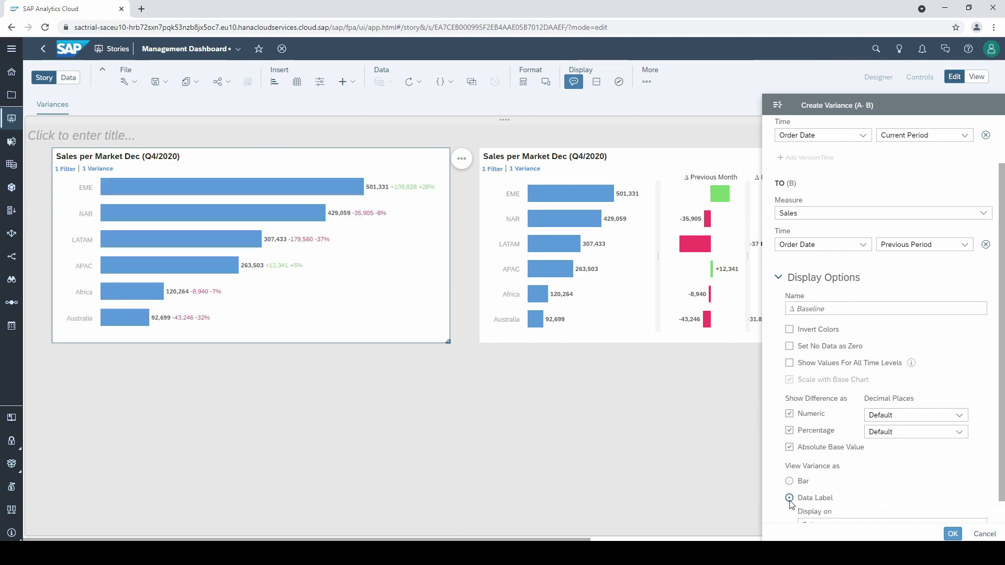
scroll(793, 504, "down", 1)
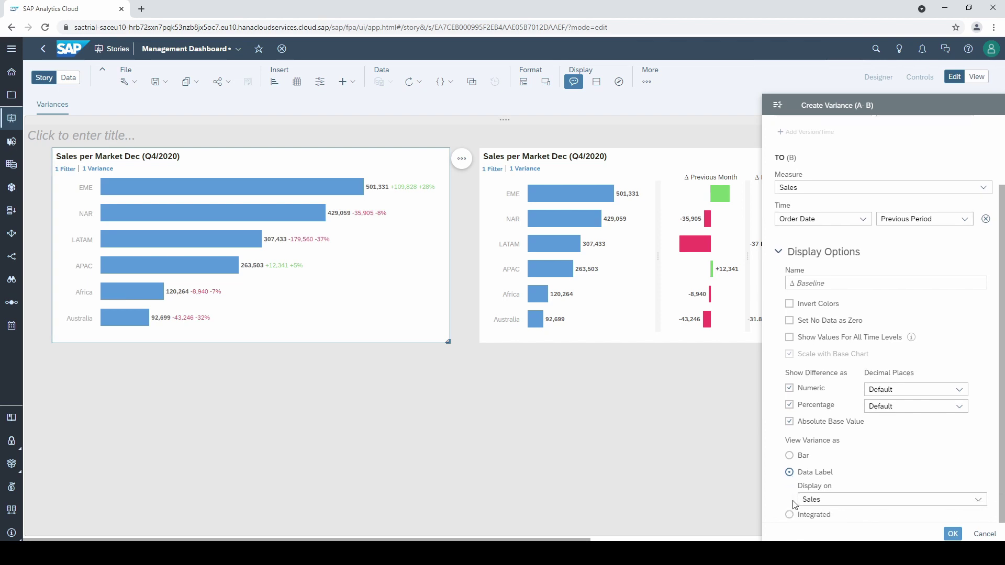
left_click(790, 515)
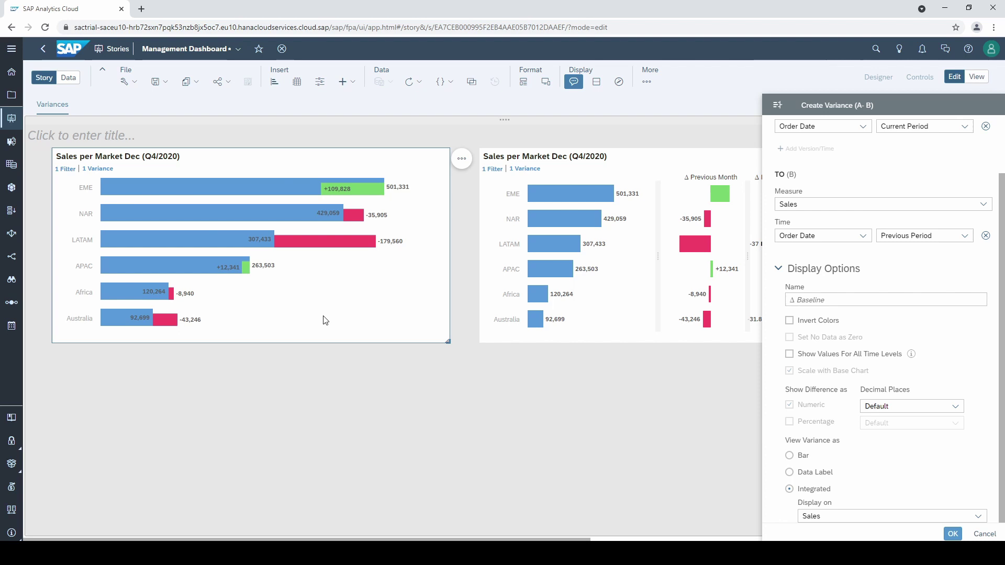
left_click(787, 457)
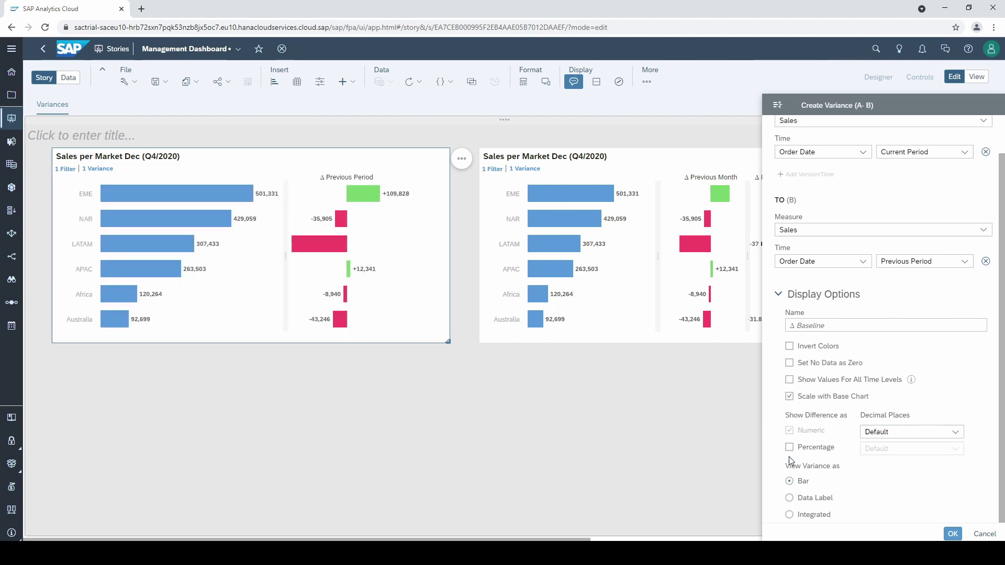
left_click(789, 448)
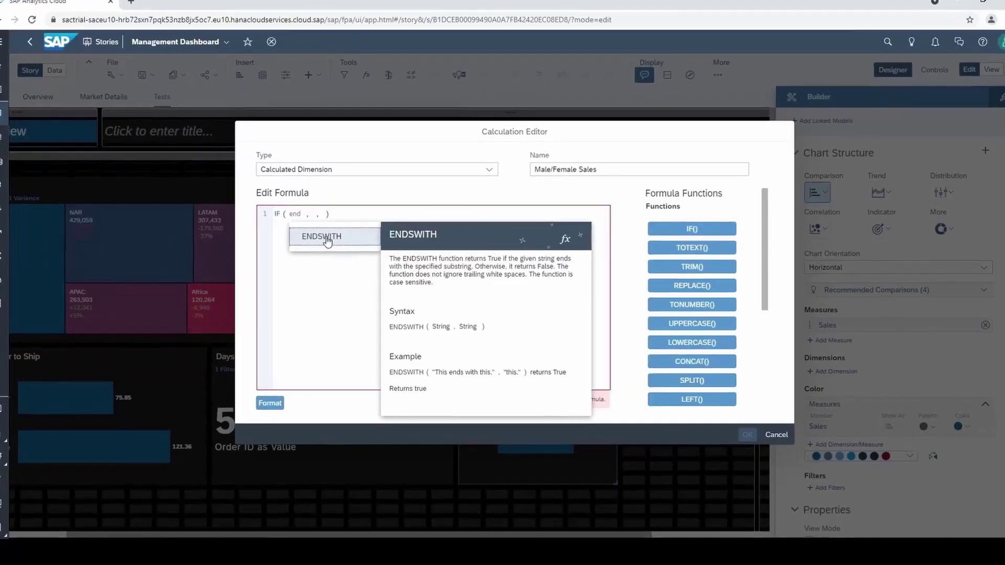
Step: Insert ENDSWITH into the formula with Customer_ID as its argument
left_click(321, 237)
left_click(347, 234)
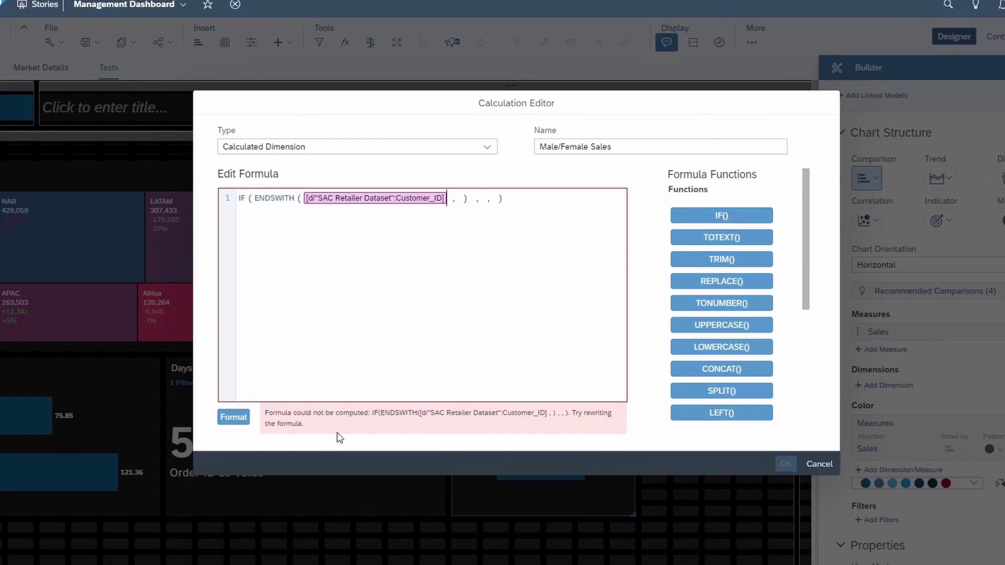